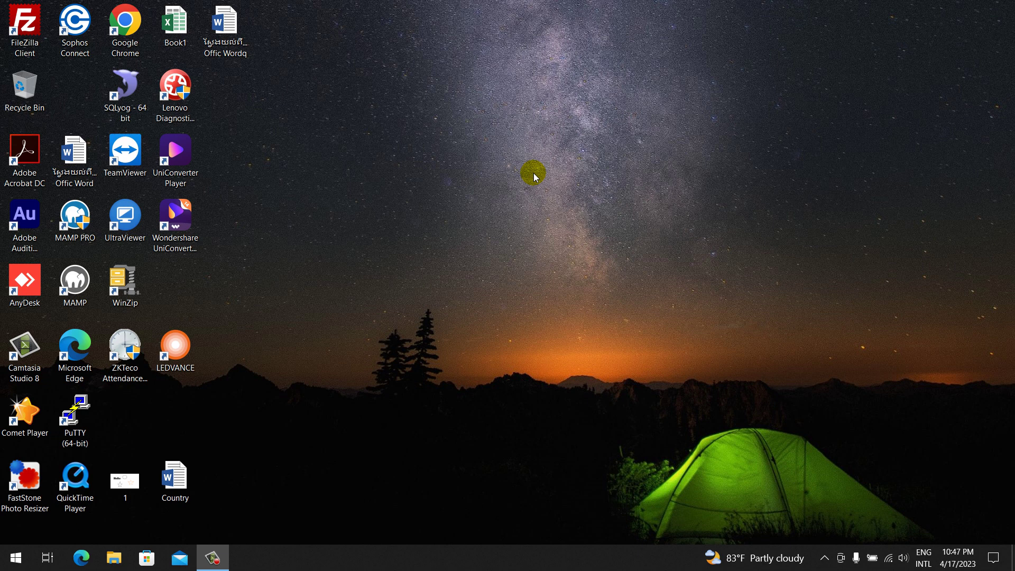
right_click(463, 107)
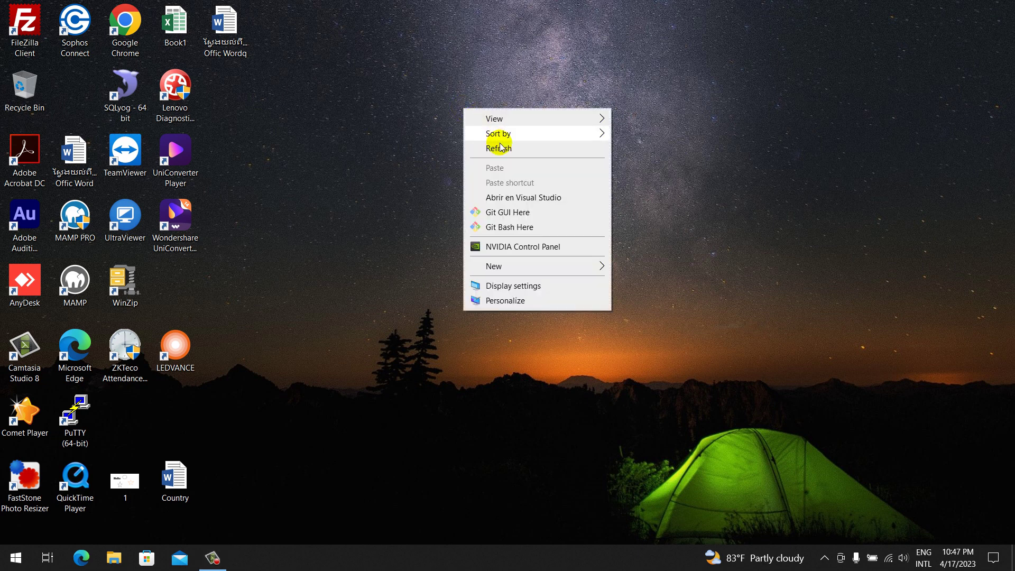
click(497, 146)
right_click(447, 69)
click(461, 105)
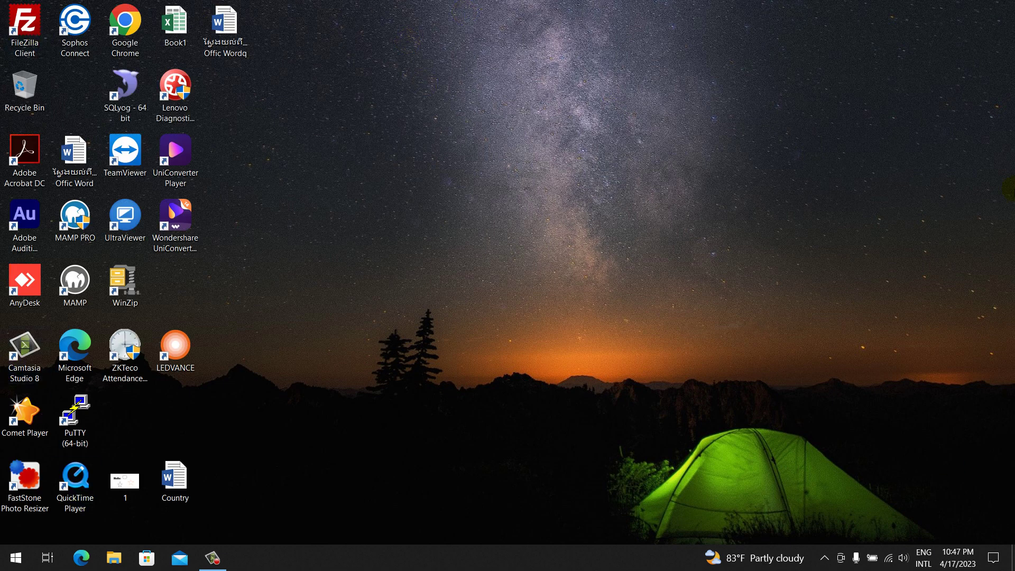
double_click(125, 90)
right_click(498, 159)
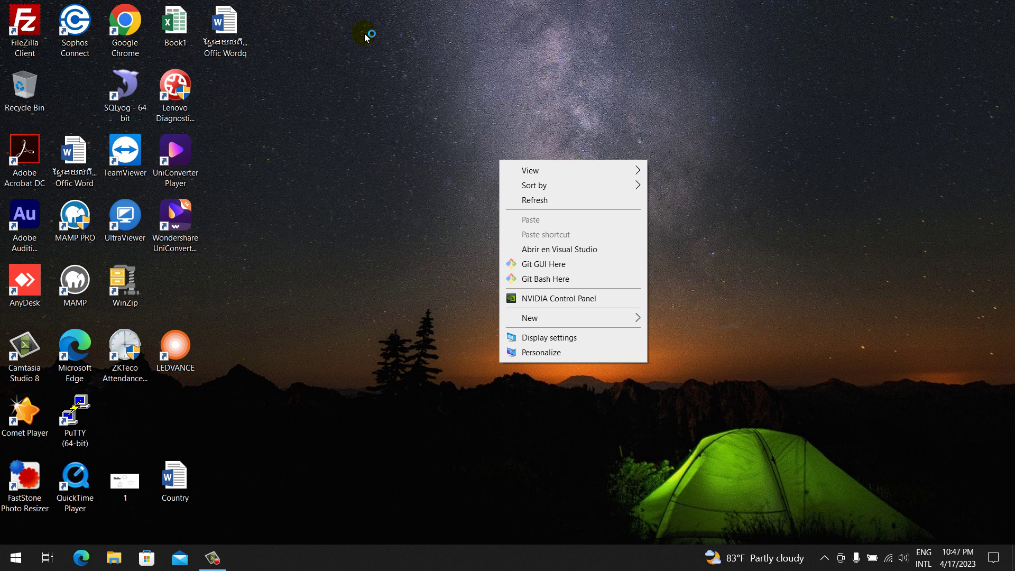
right_click(431, 61)
click(672, 118)
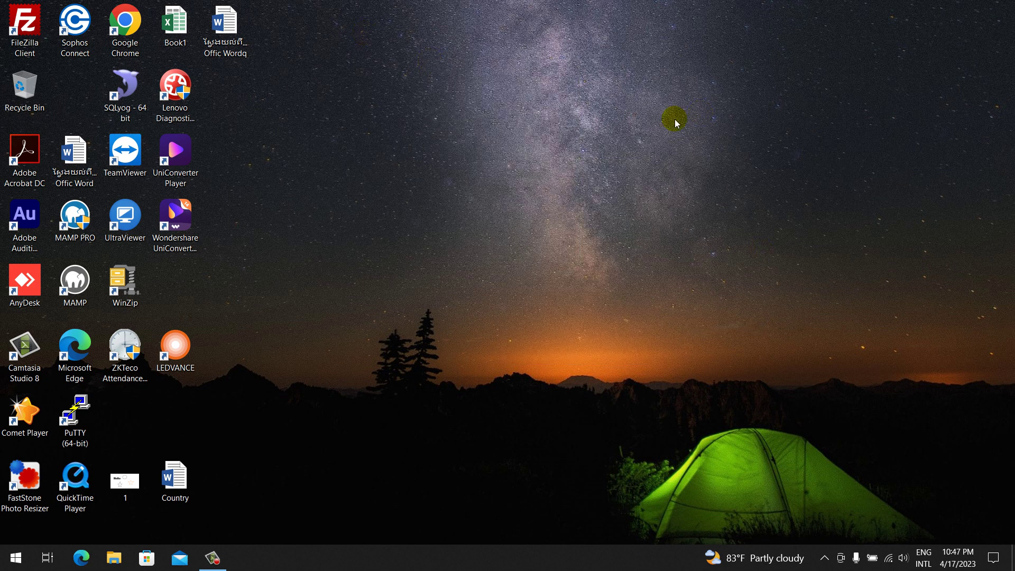
- In the display settings, lower the built-in display's brightness slightly below maximum and turn on Night light
right_click(463, 128)
right_click(592, 54)
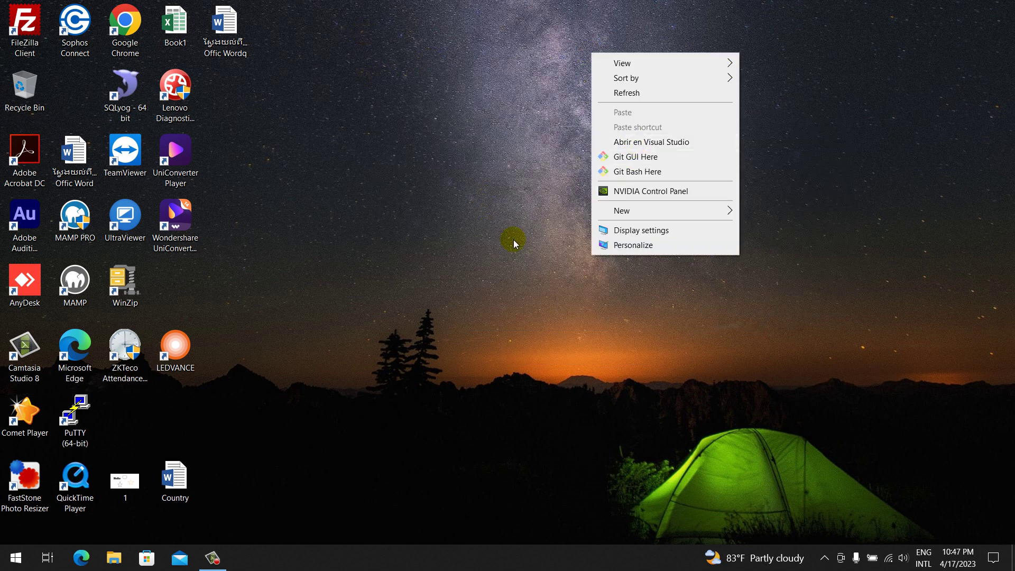
click(655, 230)
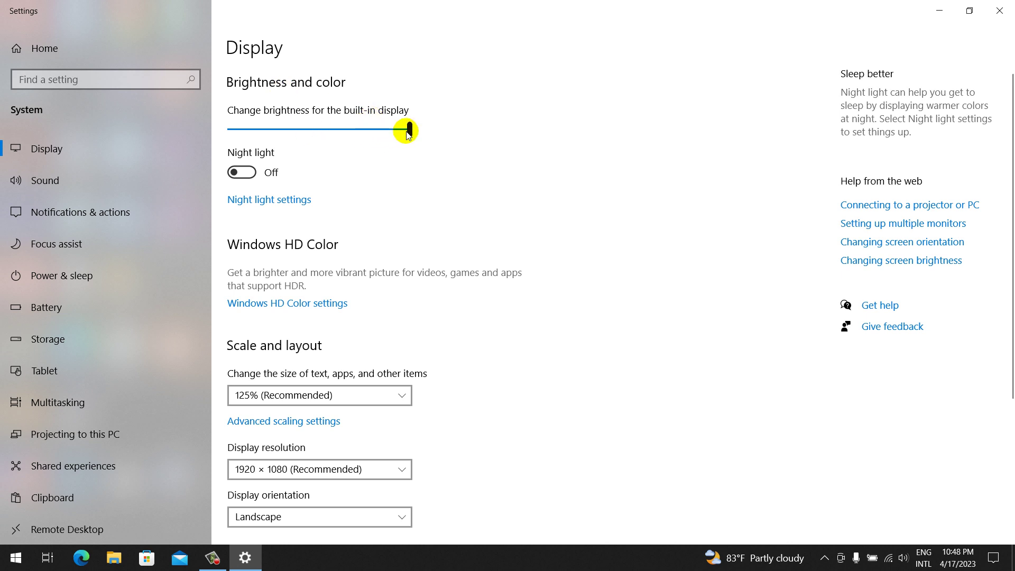
drag(408, 133, 382, 142)
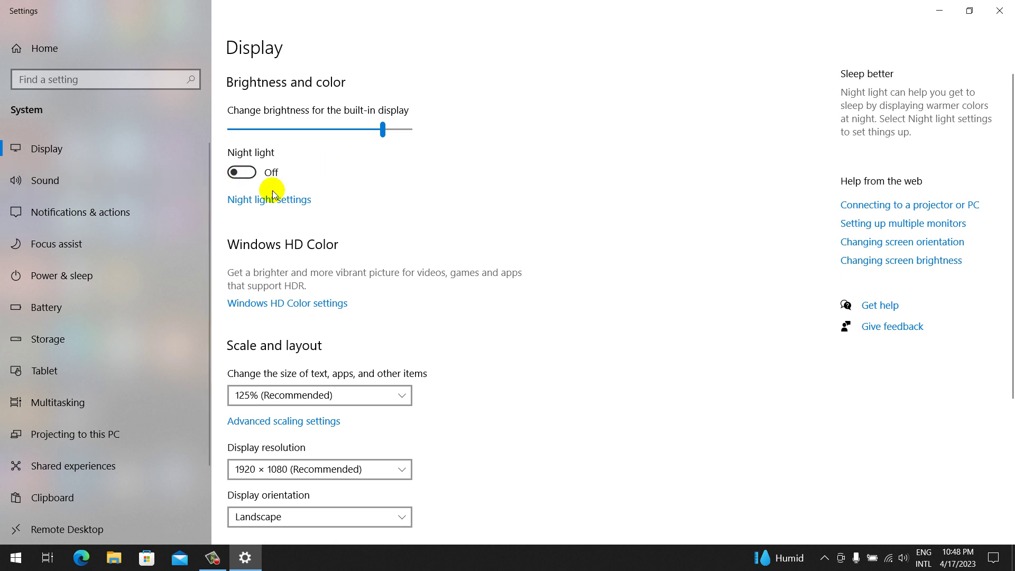
click(251, 175)
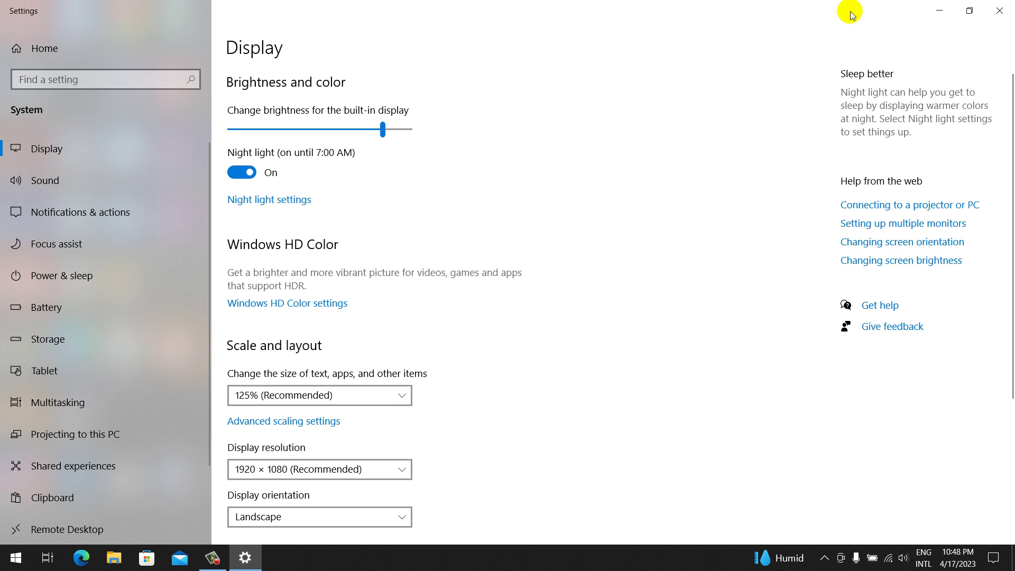
- Minimize Settings and refresh the desktop to examine how the screen looks with Night light
click(932, 6)
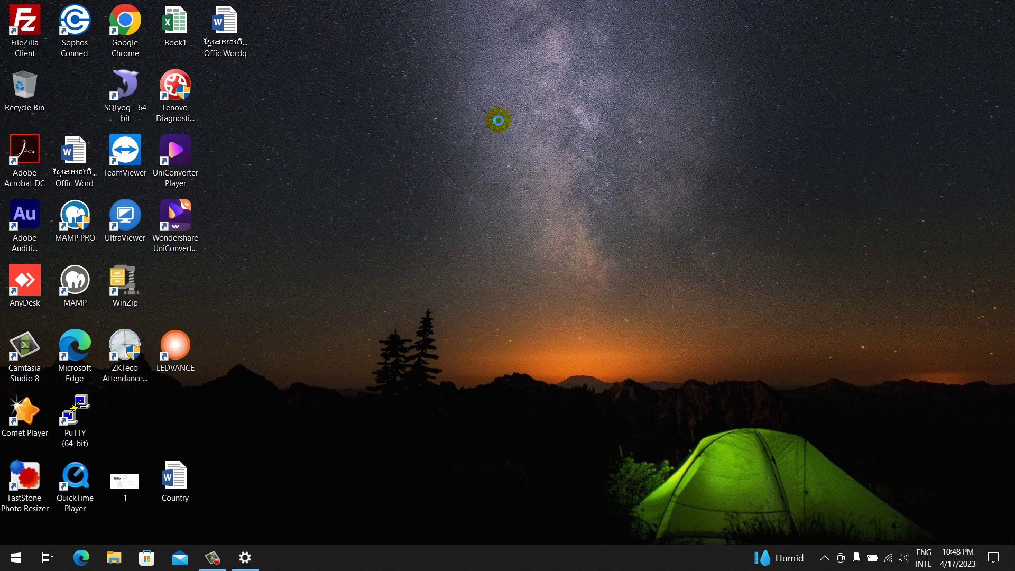
right_click(498, 122)
click(491, 128)
right_click(530, 148)
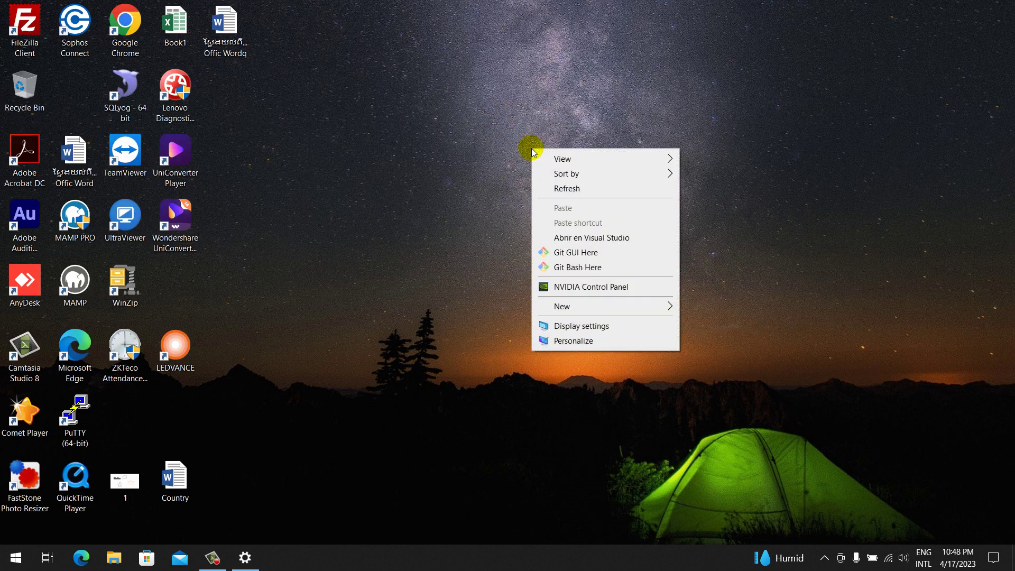
click(569, 189)
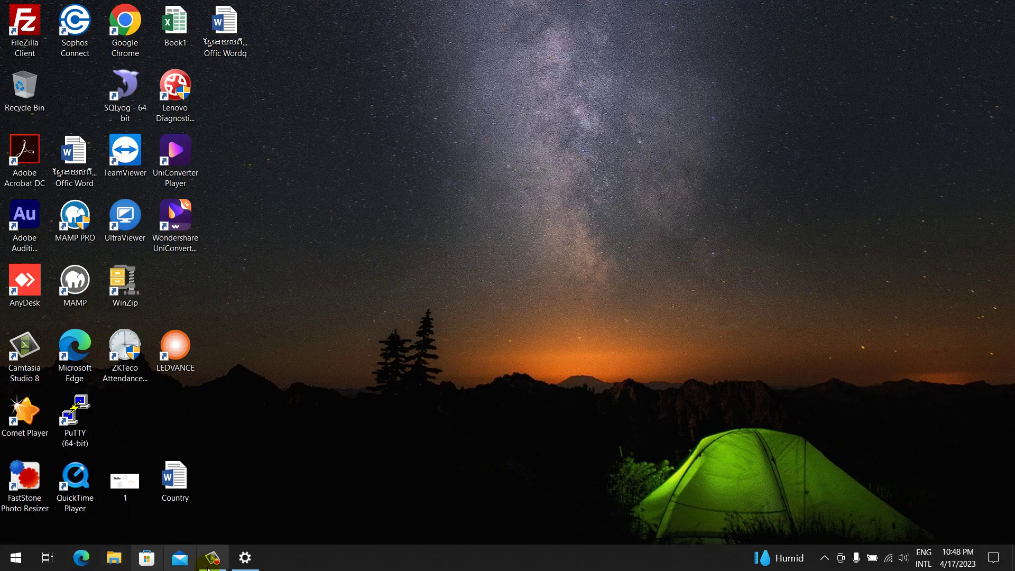
- Return to the display settings and switch Night light off and back on
click(245, 558)
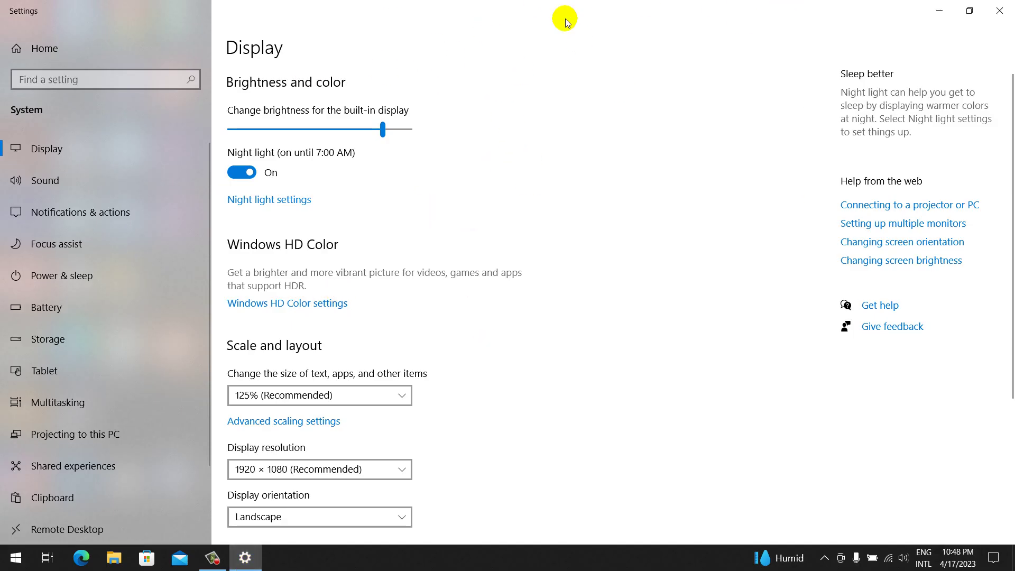
click(243, 171)
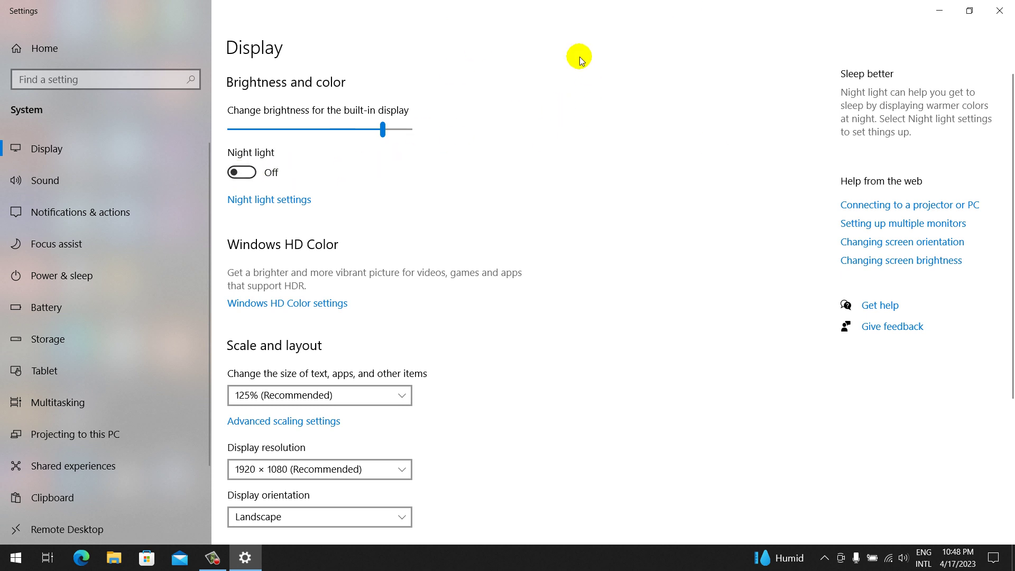
click(237, 173)
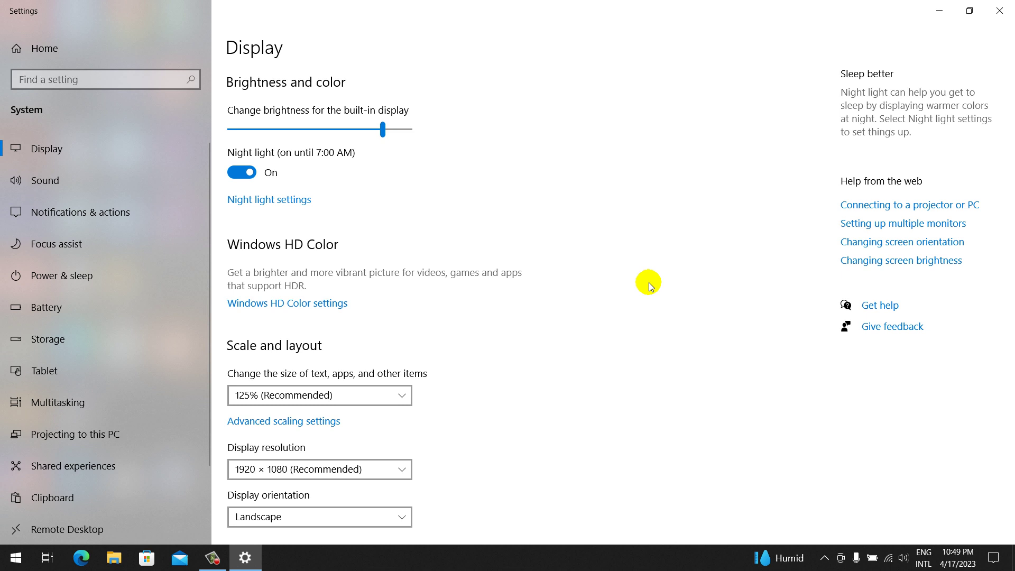
- Open the Power & sleep settings and review the available times for screen turn-off and sleep, both on battery and plugged in
click(68, 276)
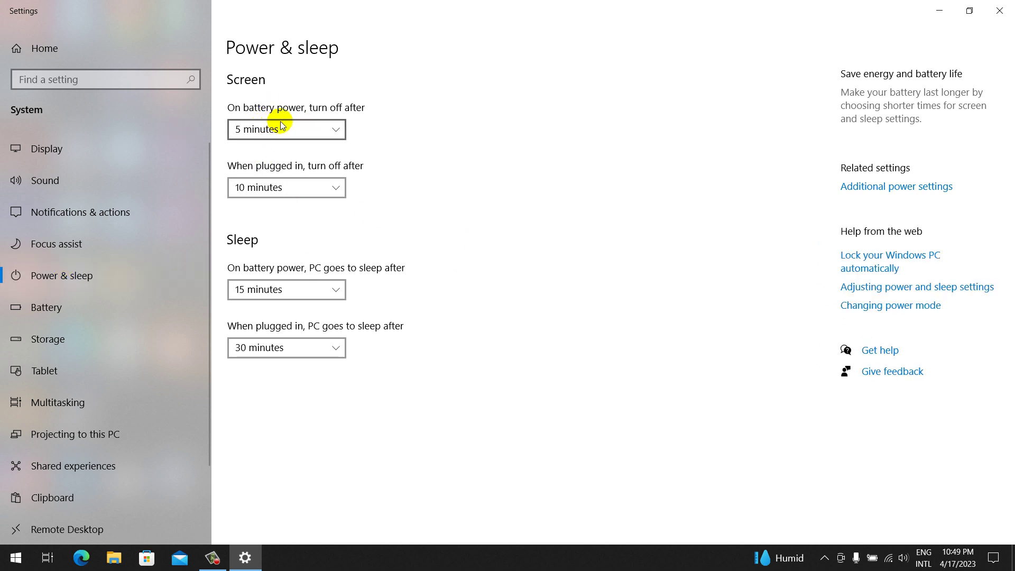
click(329, 130)
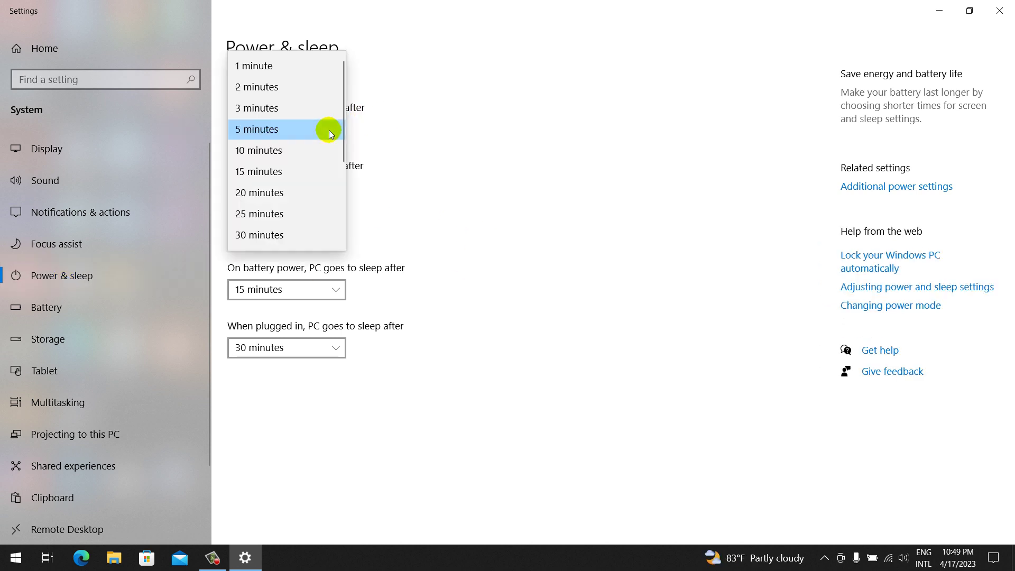
click(468, 127)
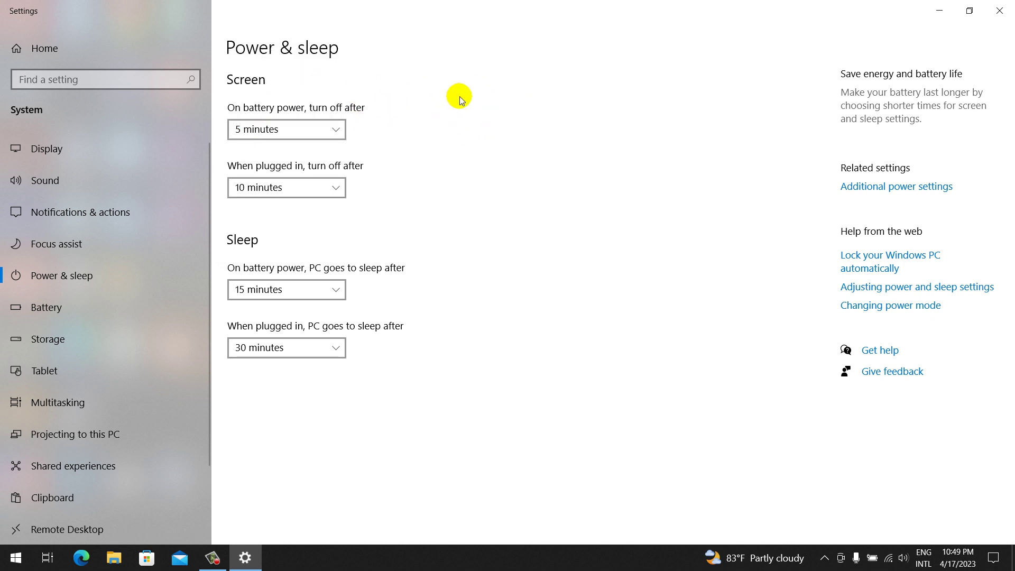
click(322, 130)
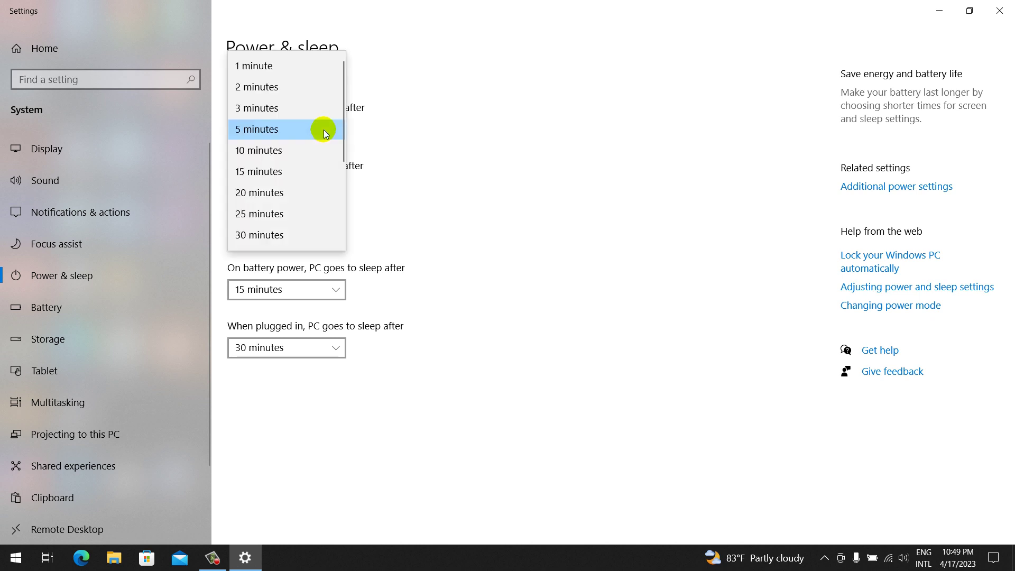
click(491, 109)
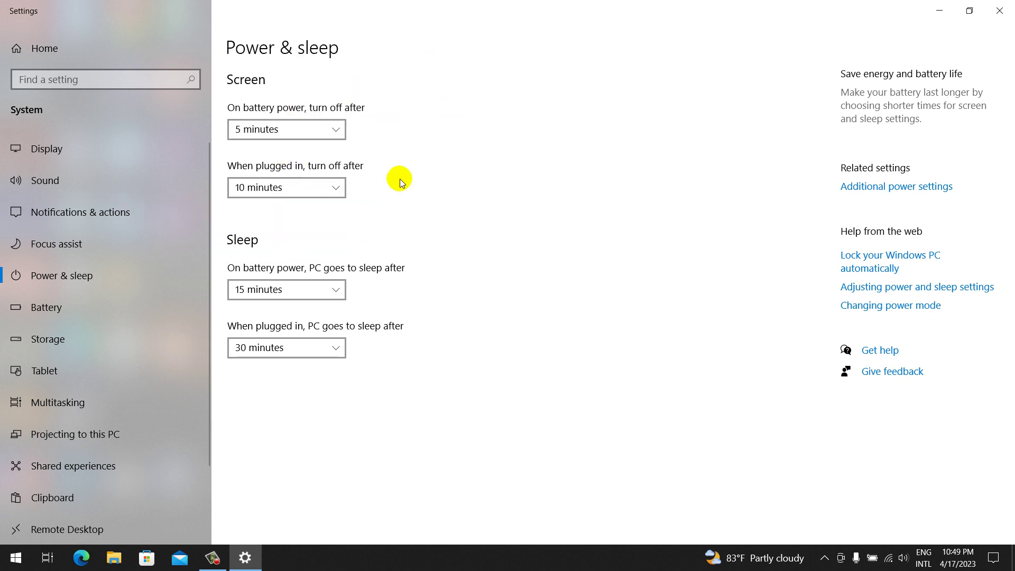
click(313, 193)
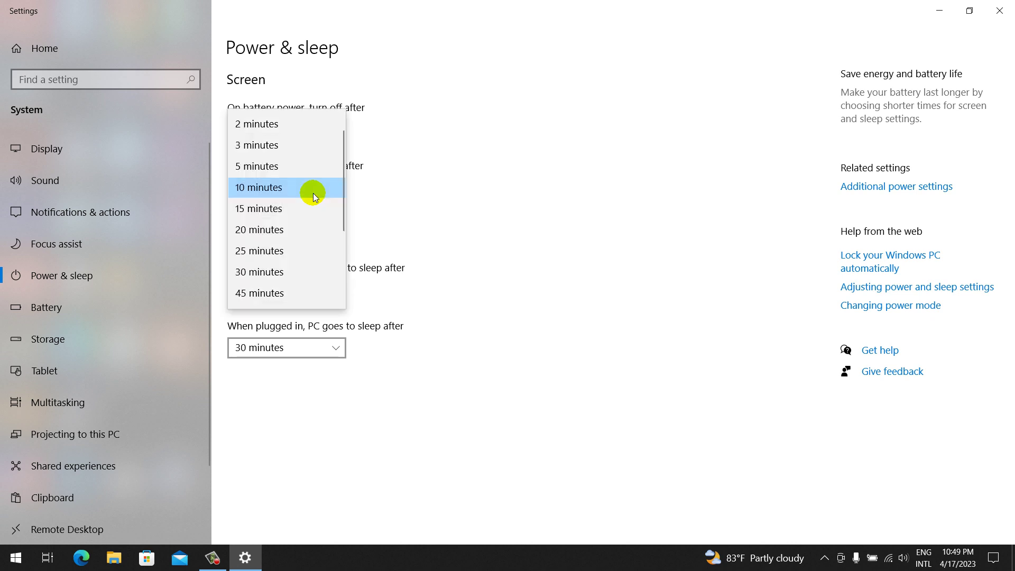
click(614, 128)
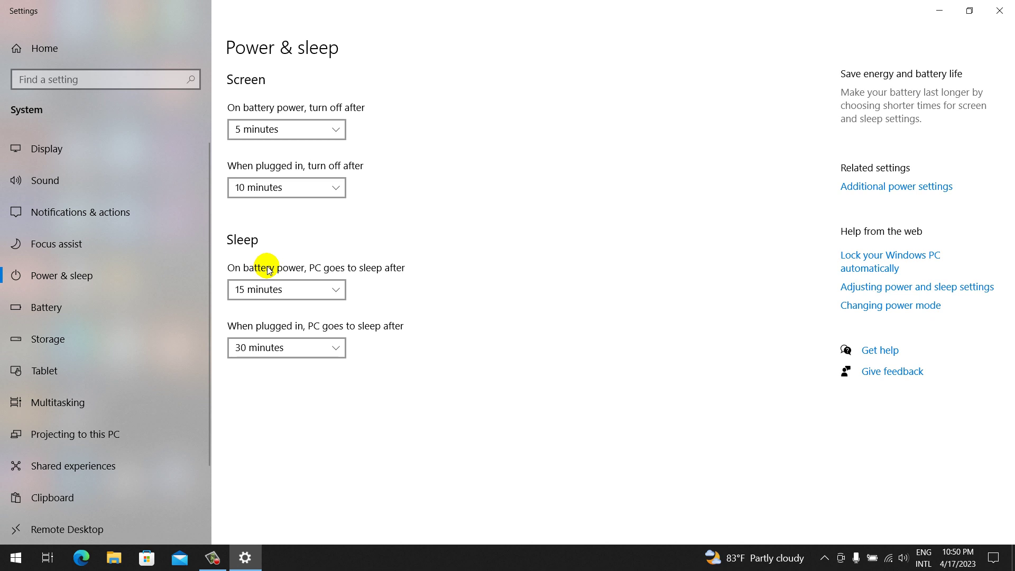
click(293, 291)
click(503, 219)
click(307, 354)
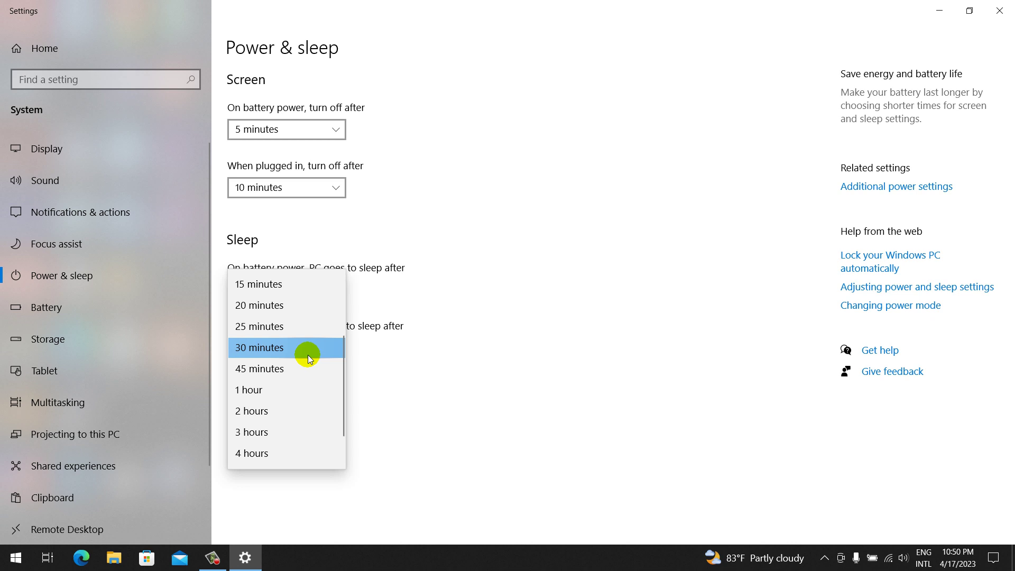
click(307, 354)
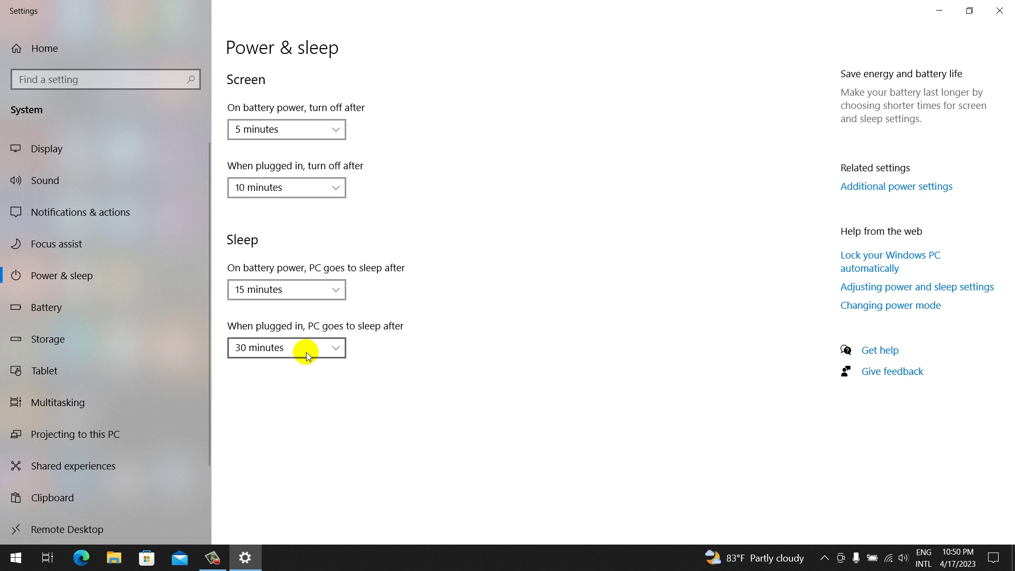
- Set the PC to go to sleep after 1 hour both when plugged in and on battery power
click(323, 338)
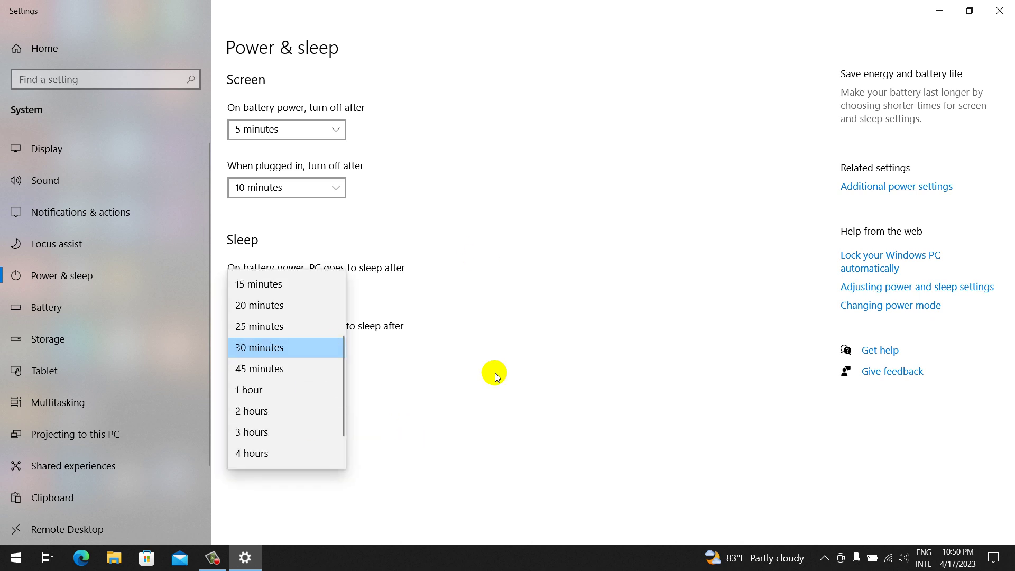
click(294, 392)
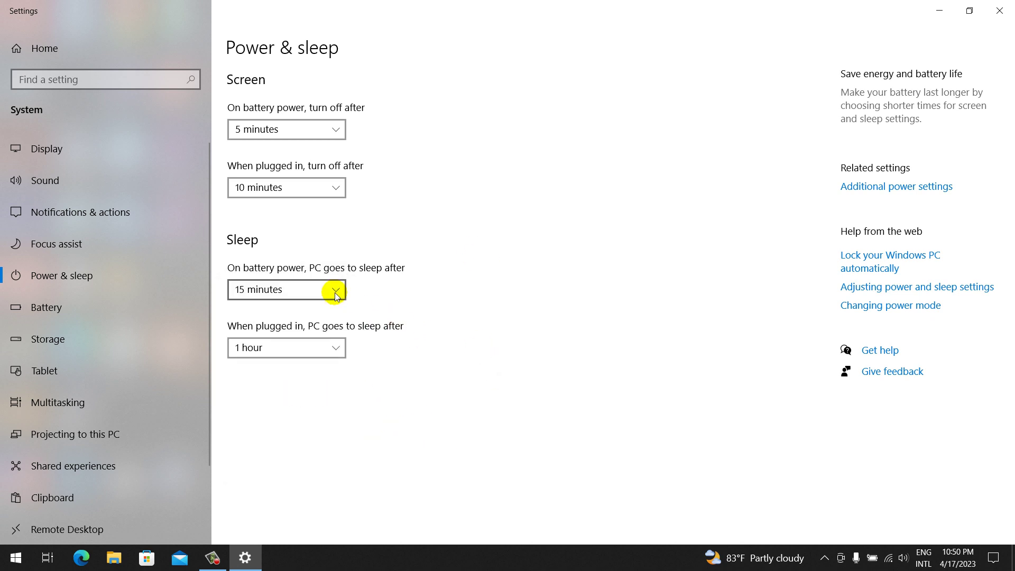
click(335, 288)
click(277, 401)
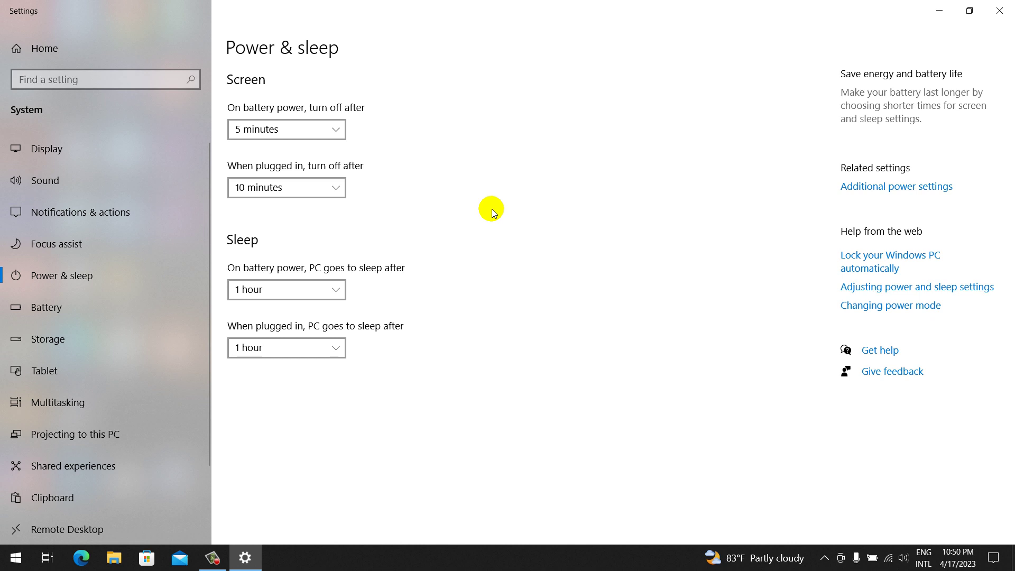
- Set the screen to turn off after 45 minutes when plugged in and 30 minutes on battery, and close Settings
click(341, 188)
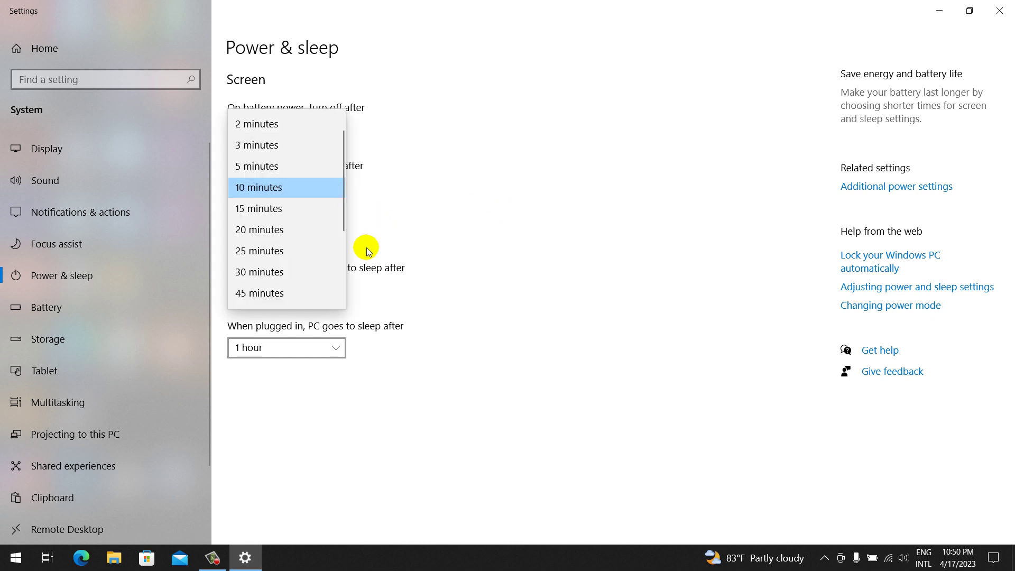
click(295, 291)
click(316, 129)
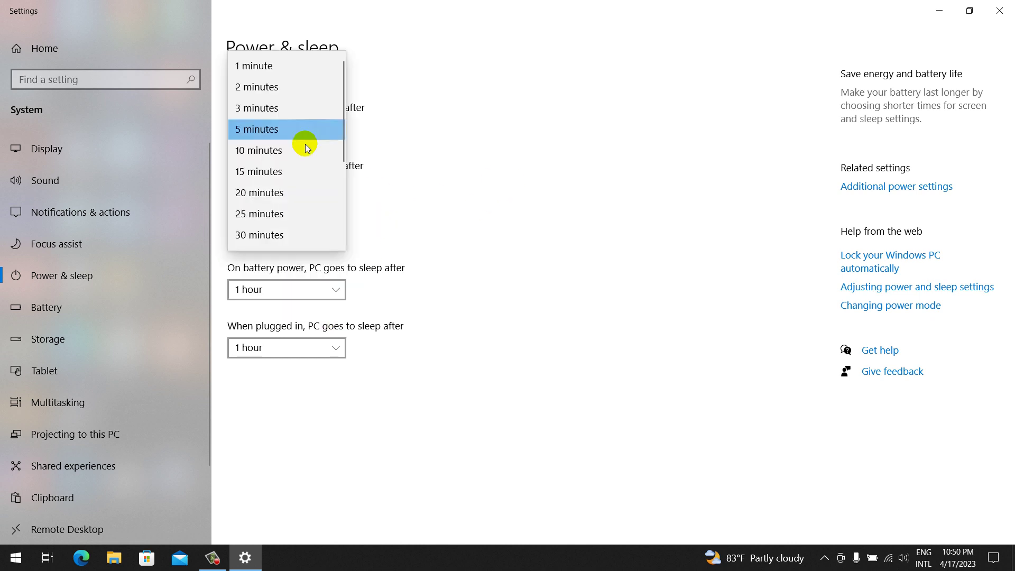
click(264, 233)
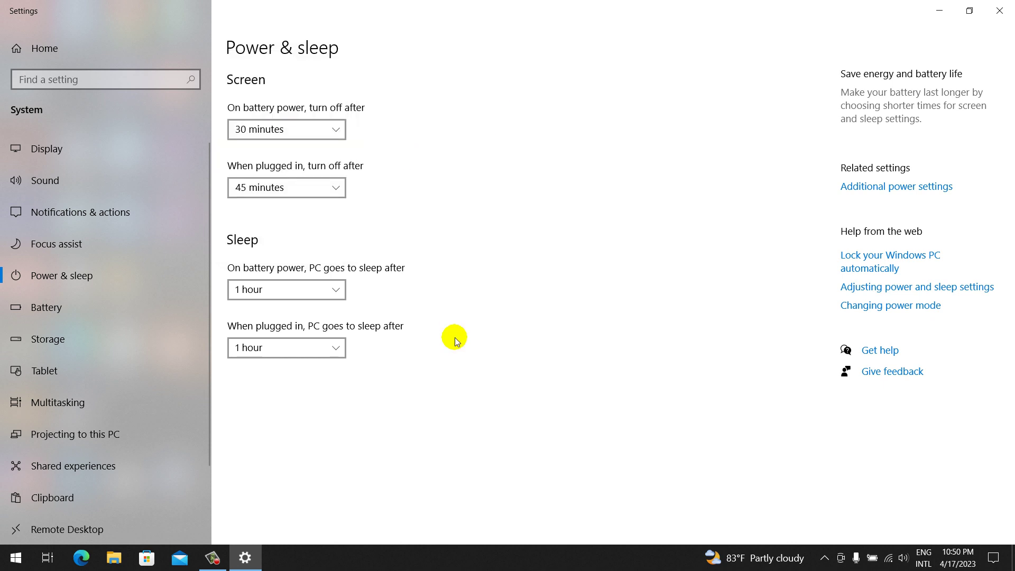
click(999, 10)
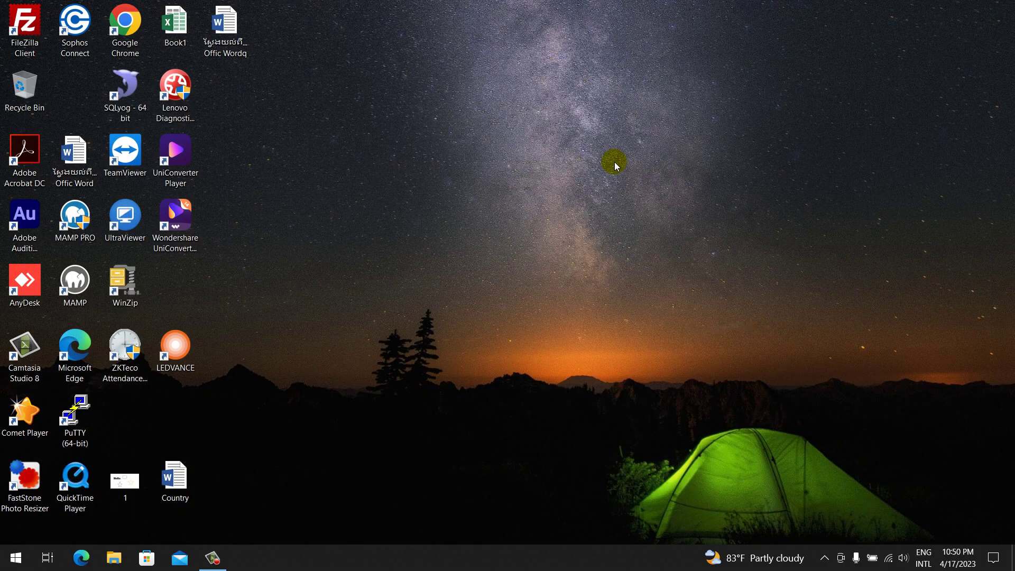
- Open the Control Panel's Power Options and raise the display brightness
right_click(873, 557)
click(910, 537)
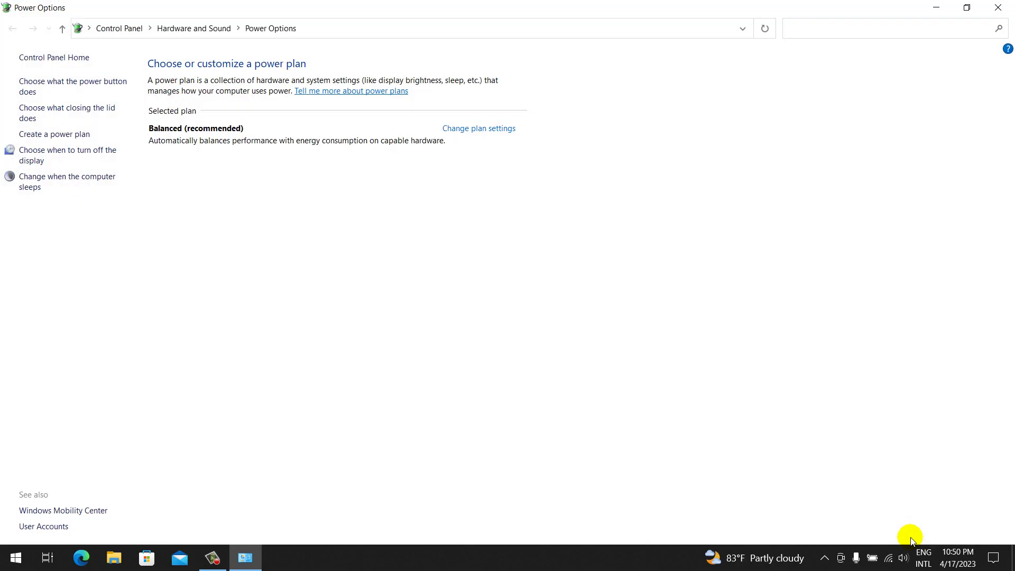
key(XF86MonBrightnessUp)
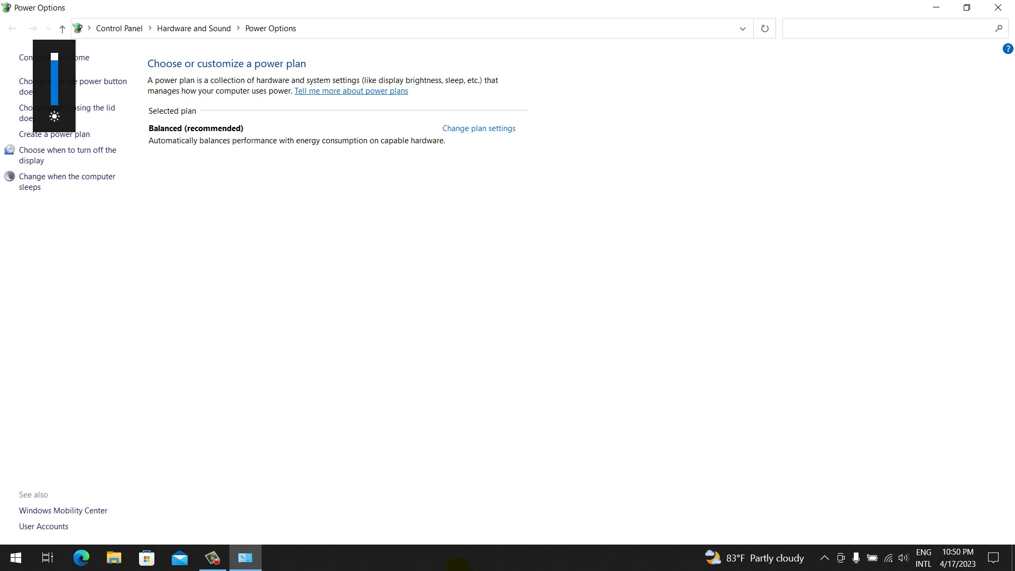
- Open the Balanced plan's settings and review the available times for turning off the display on battery
click(486, 130)
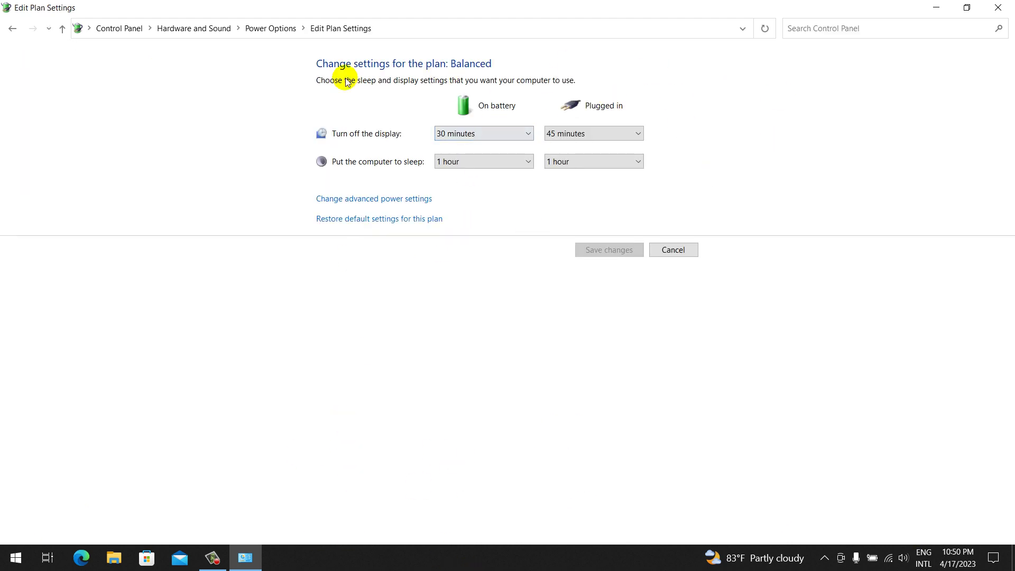
click(511, 134)
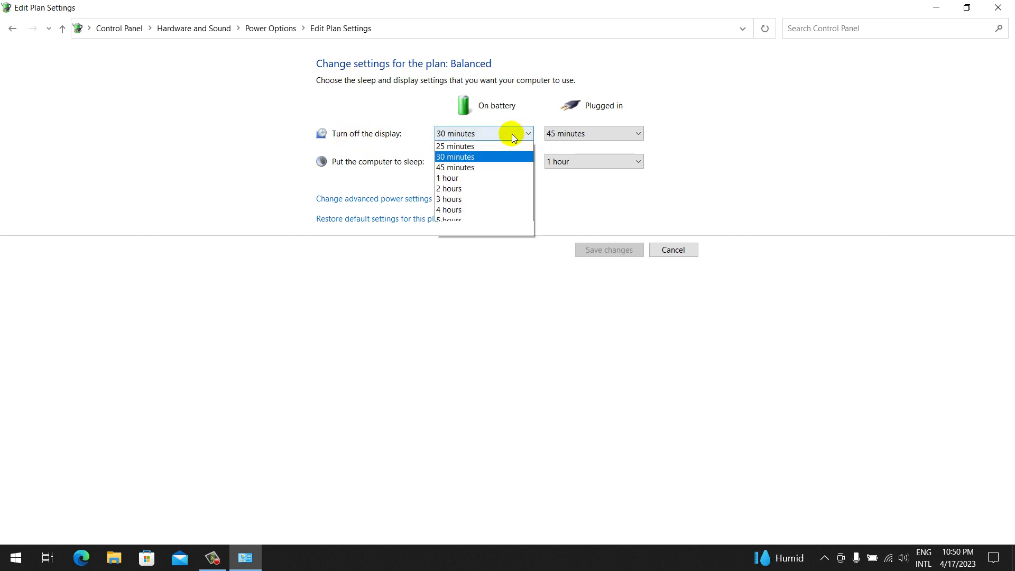
click(512, 134)
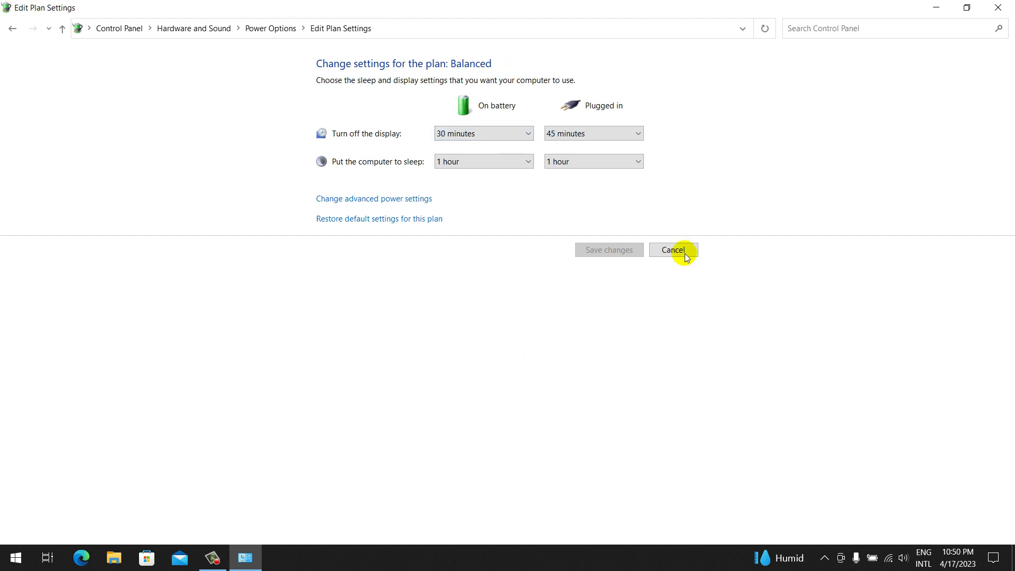
- Set the Balanced plan to never turn off the display, both on battery and plugged in
click(486, 135)
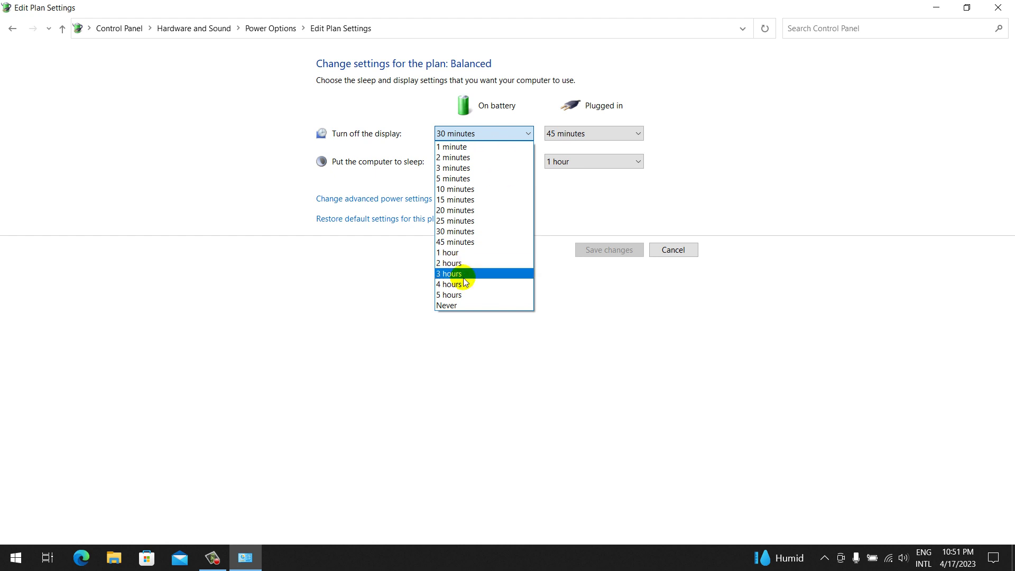
click(476, 307)
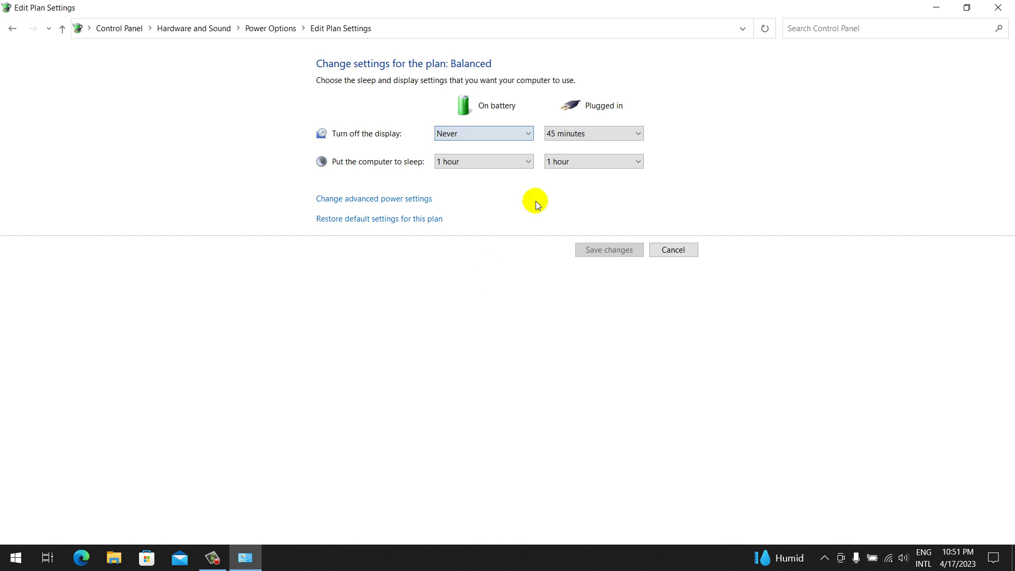
click(584, 134)
click(563, 305)
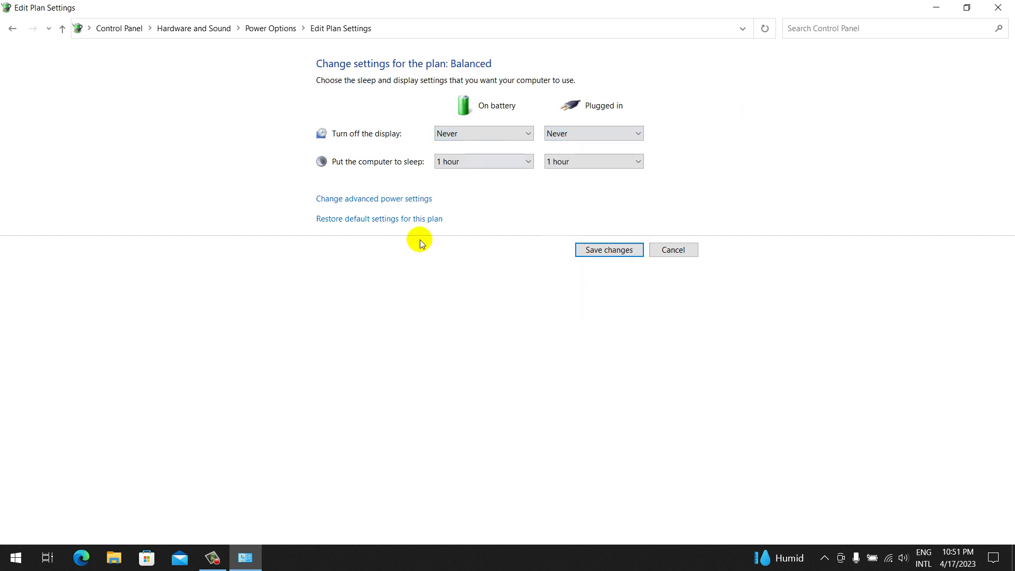
- Set the Balanced plan to never put the computer to sleep, both on battery and plugged in
click(476, 161)
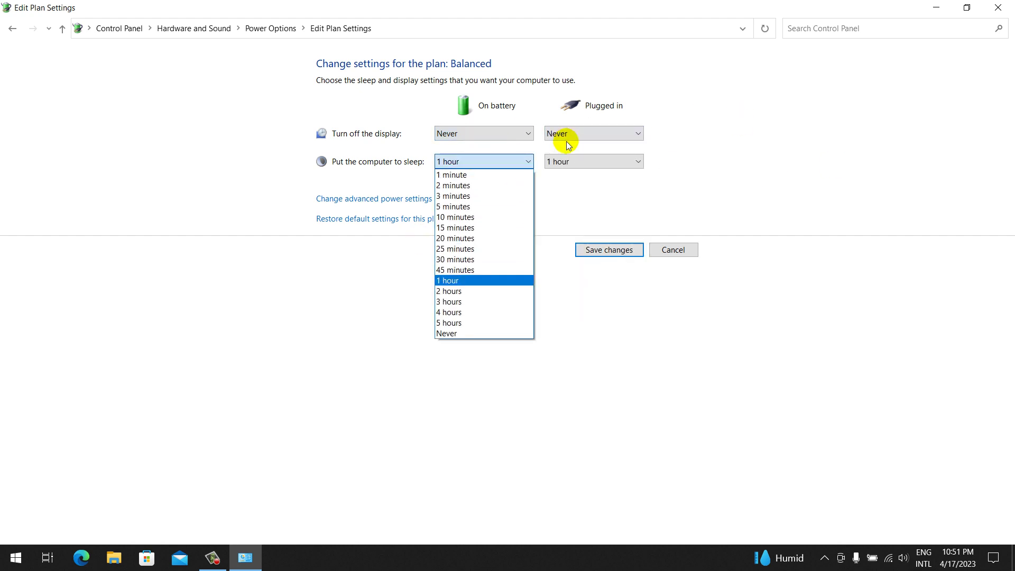
click(455, 334)
click(587, 162)
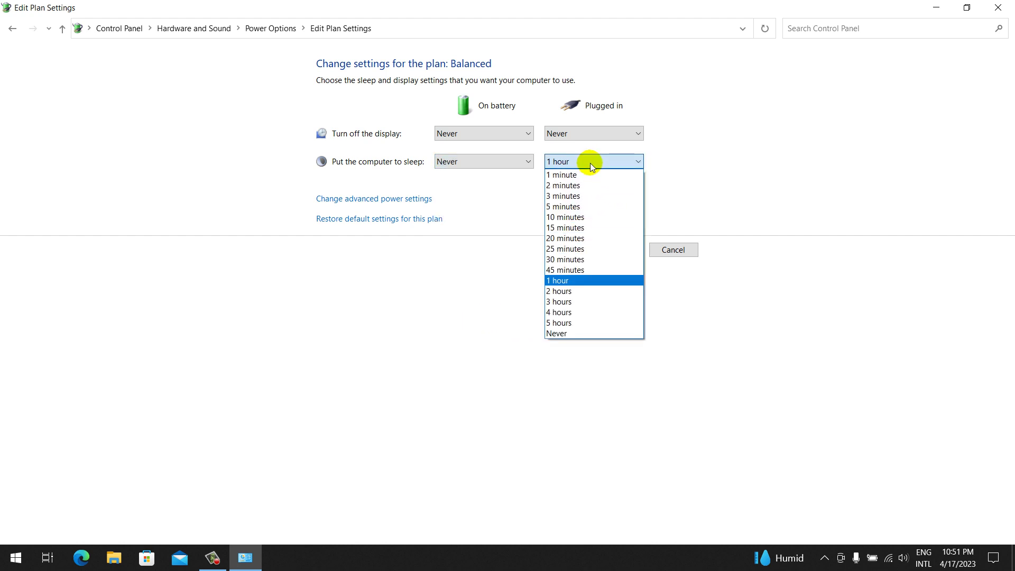
click(568, 332)
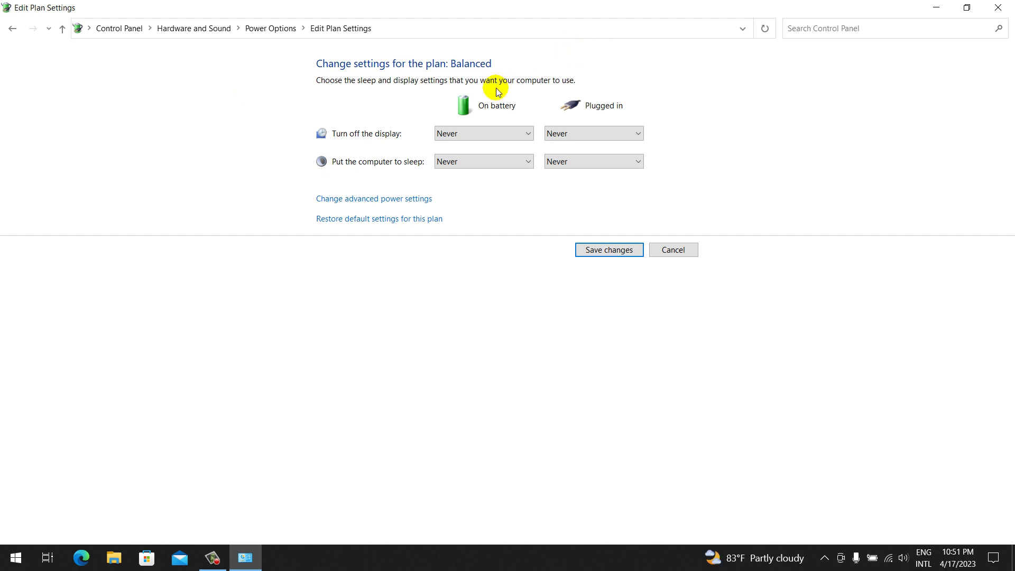
- Set the computer to go to sleep after 1 hour, both on battery and plugged in
click(487, 162)
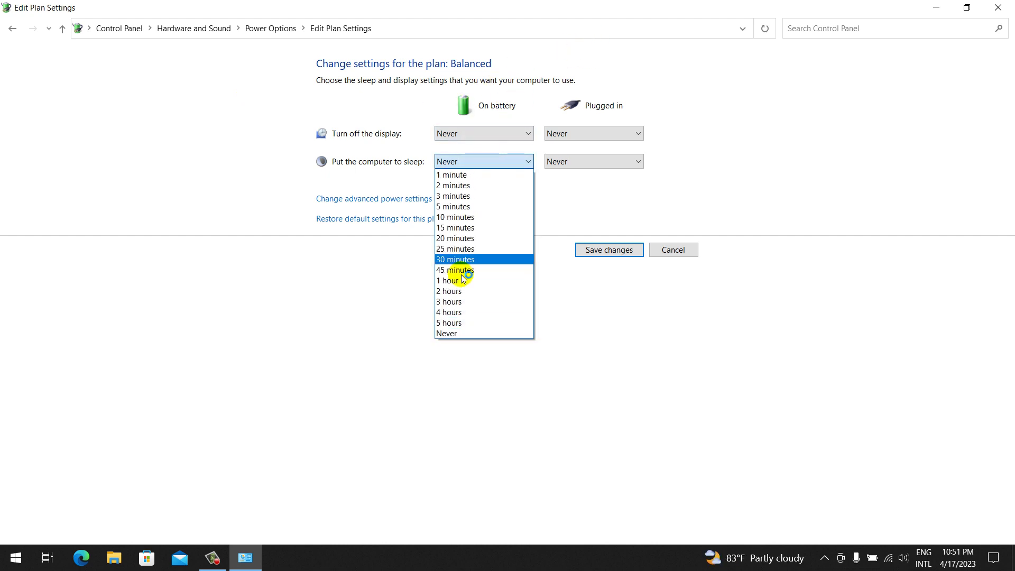
click(461, 281)
click(579, 162)
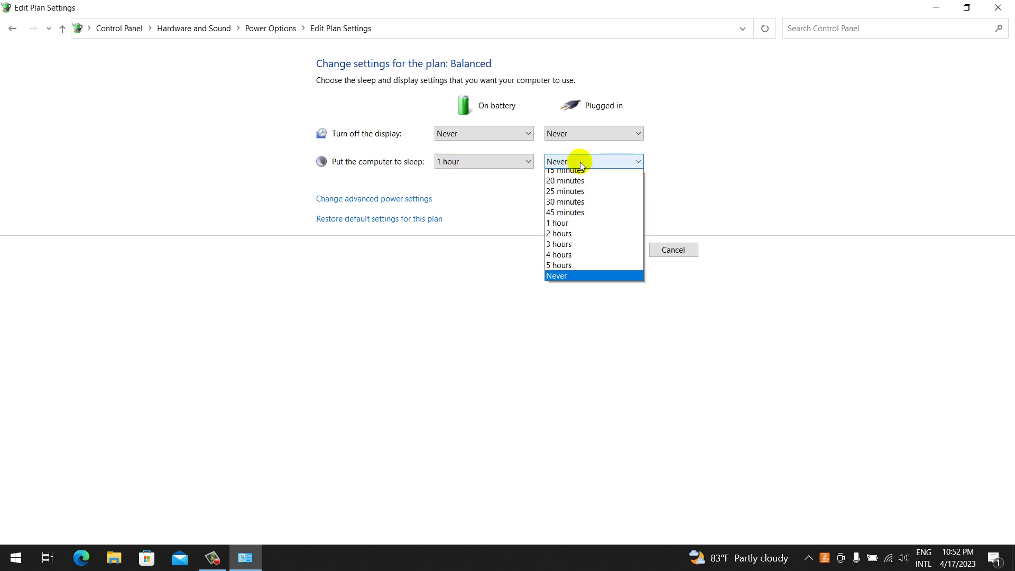
click(573, 280)
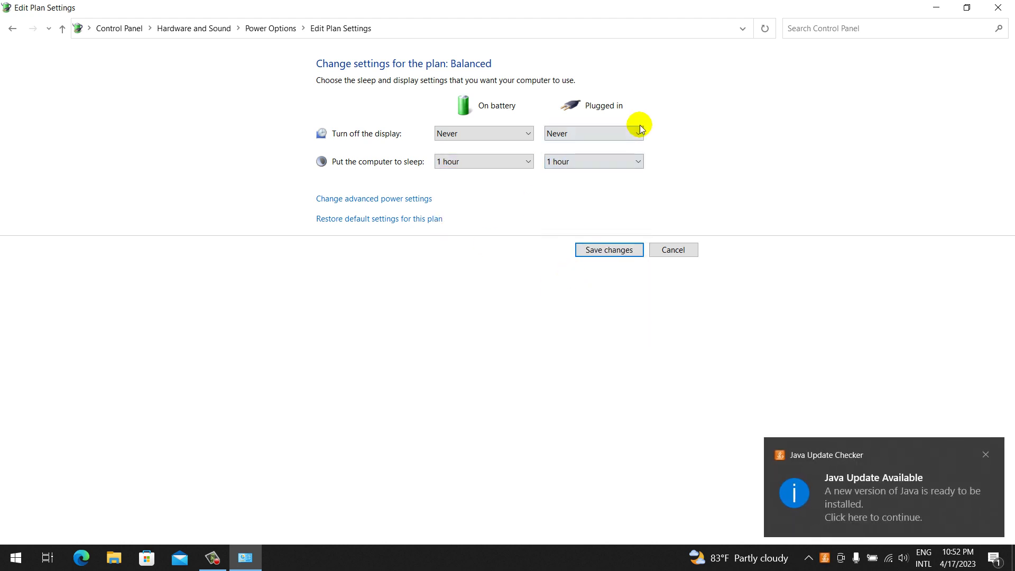
- Set the display to turn off after 1 hour both plugged in and on battery, and save the plan changes
click(640, 130)
click(579, 253)
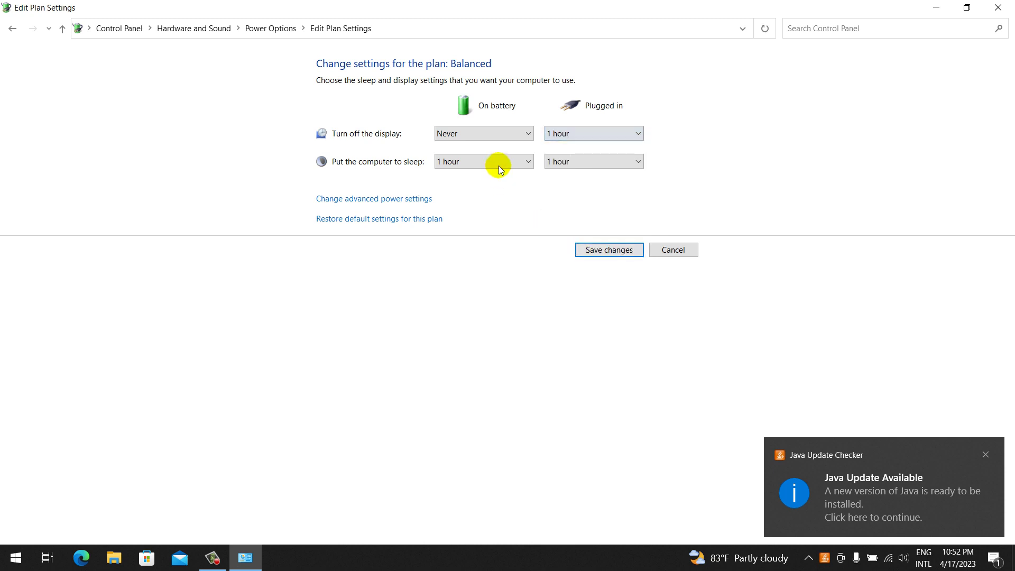
click(511, 135)
click(489, 253)
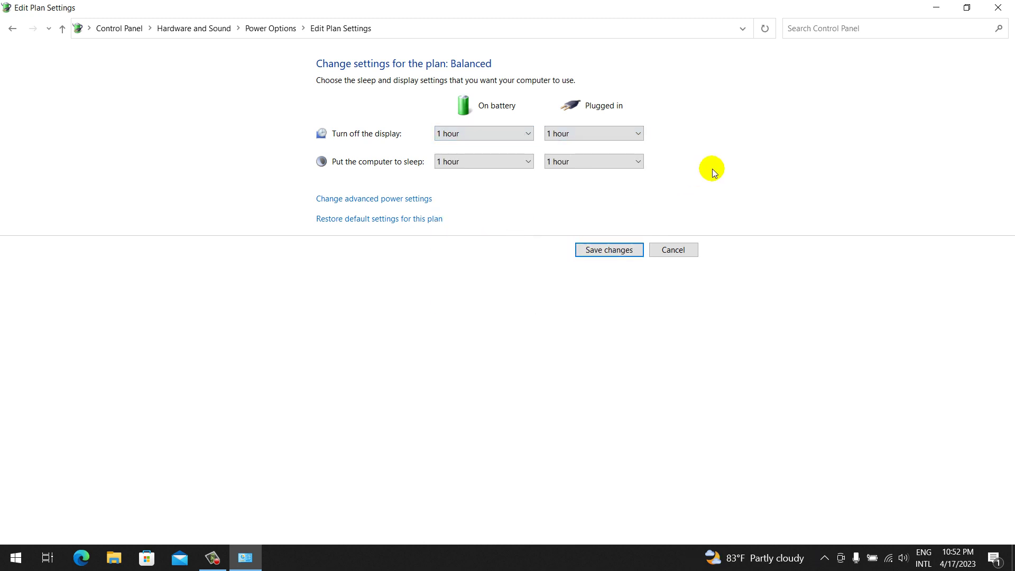
click(609, 249)
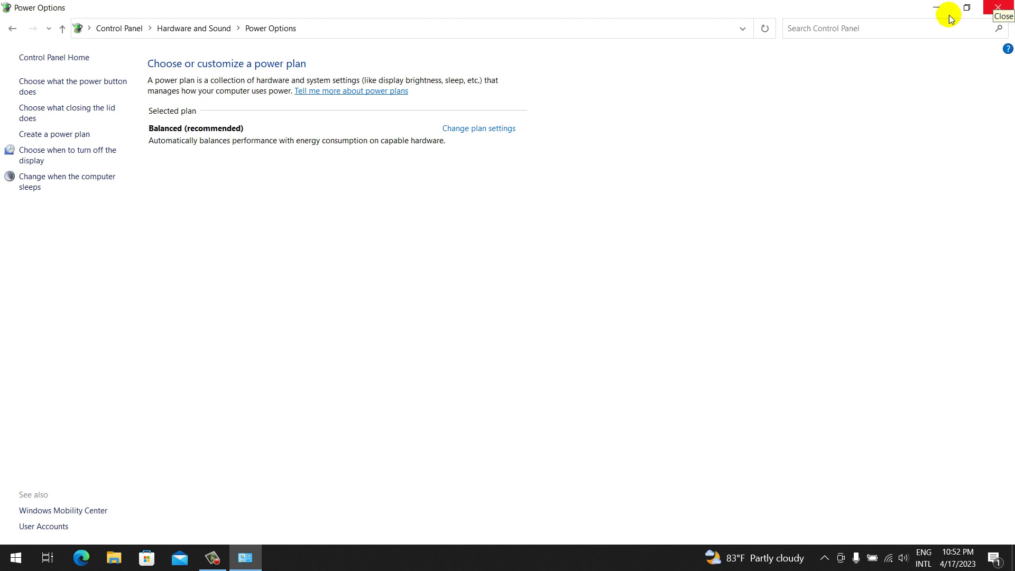
click(210, 561)
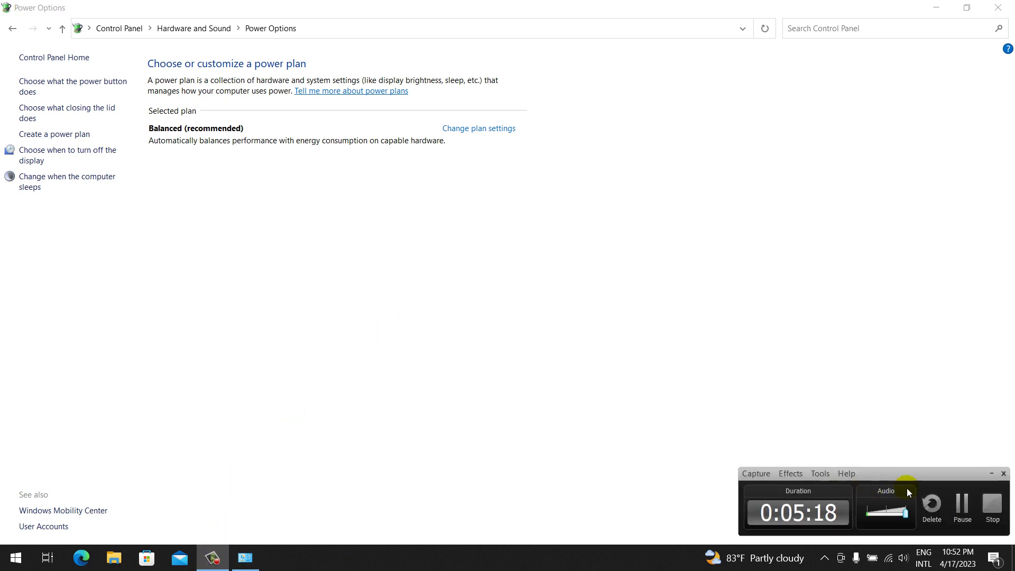